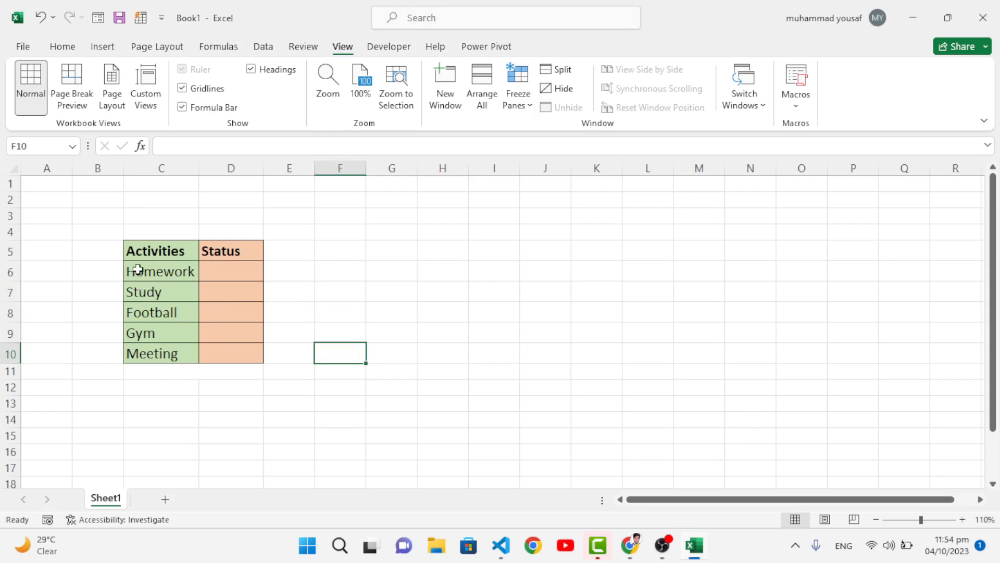
left_click_drag(138, 270, 147, 350)
left_click(279, 350)
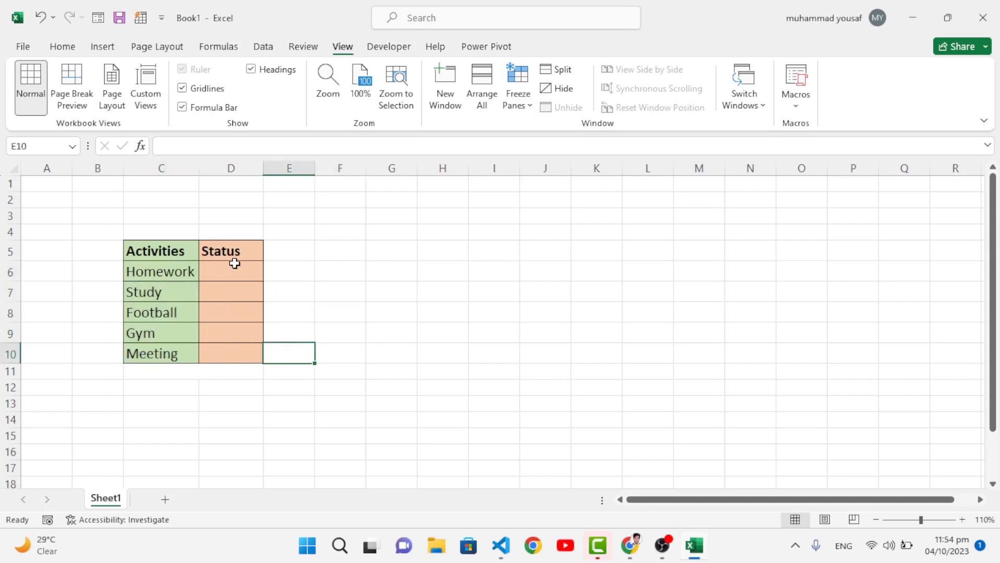
left_click_drag(231, 271, 217, 353)
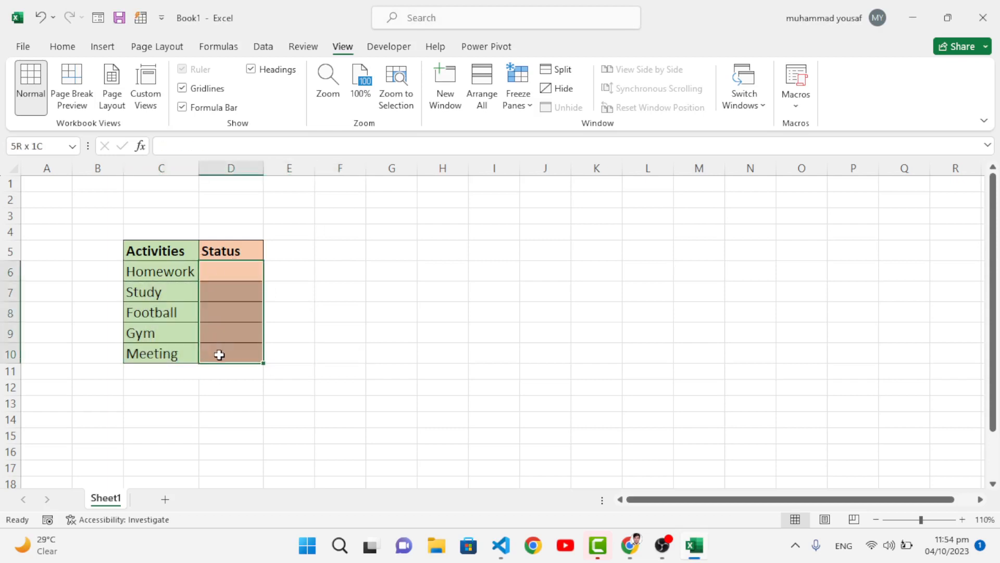
left_click(282, 322)
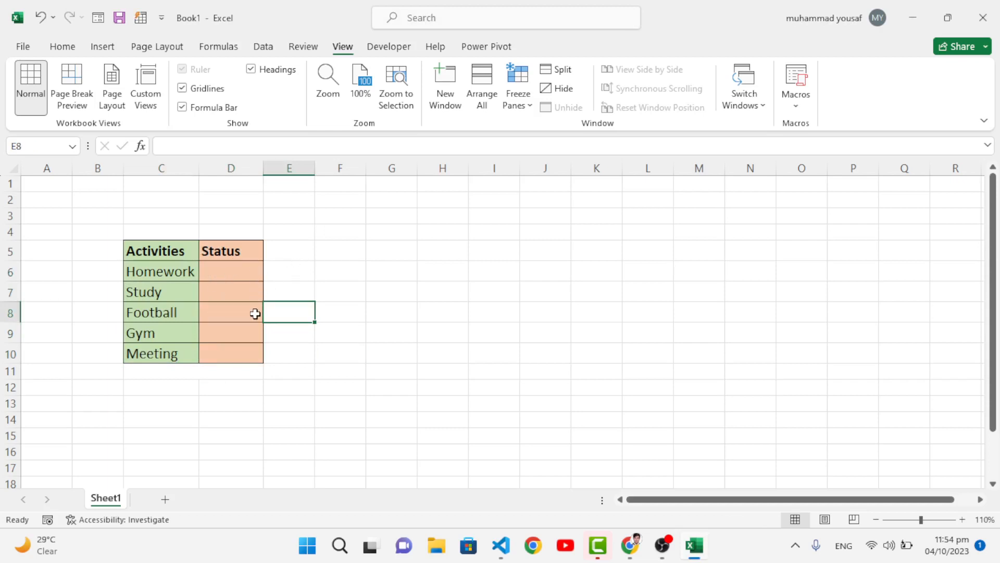
left_click(302, 351)
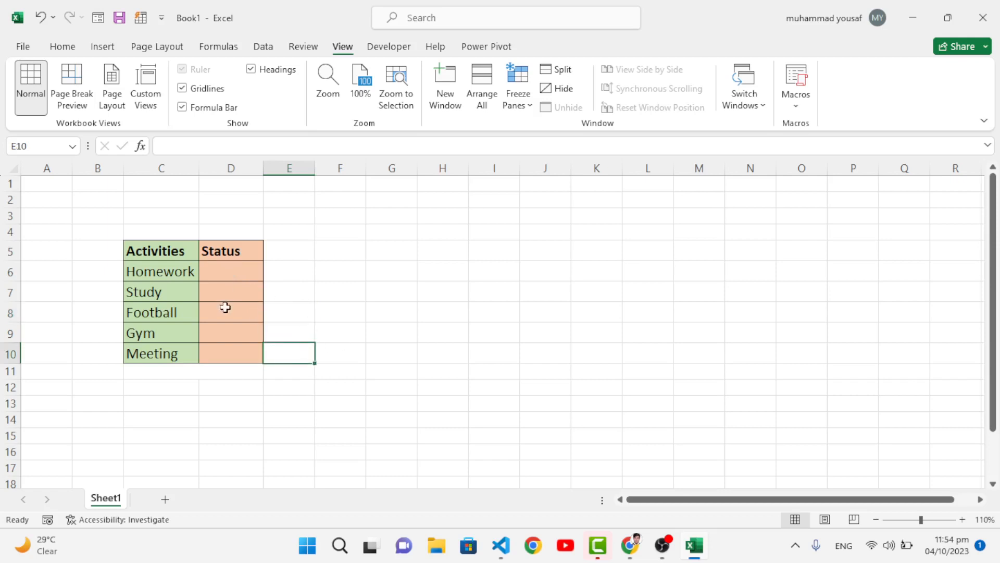
left_click(231, 270)
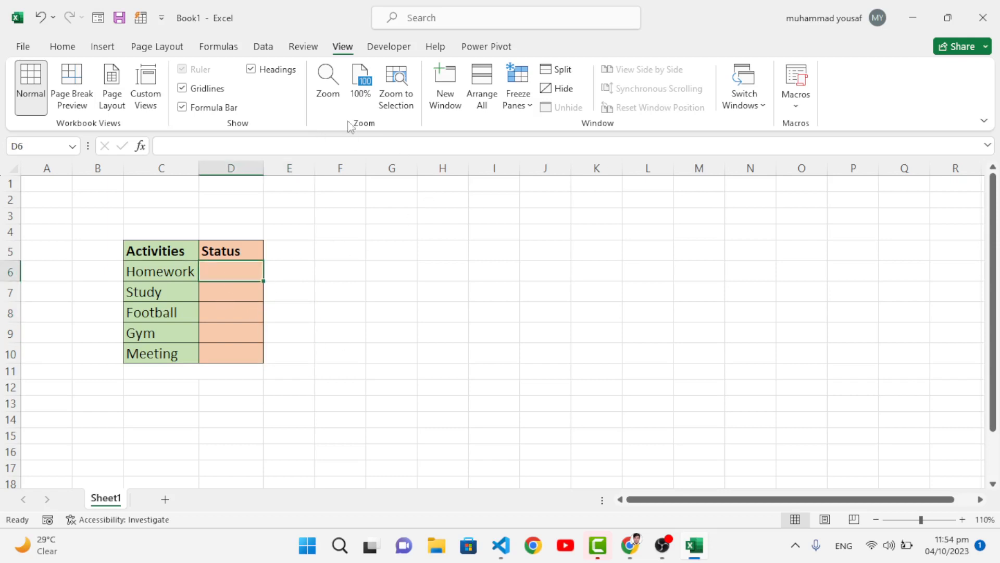
Make sure the Developer tab is enabled in the ribbon customization options
left_click(63, 46)
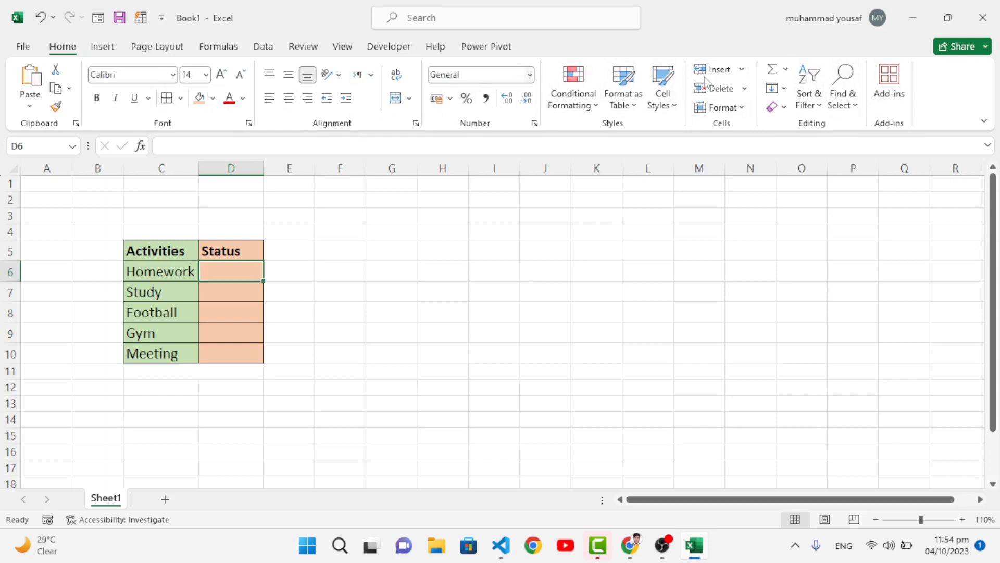
right_click(933, 105)
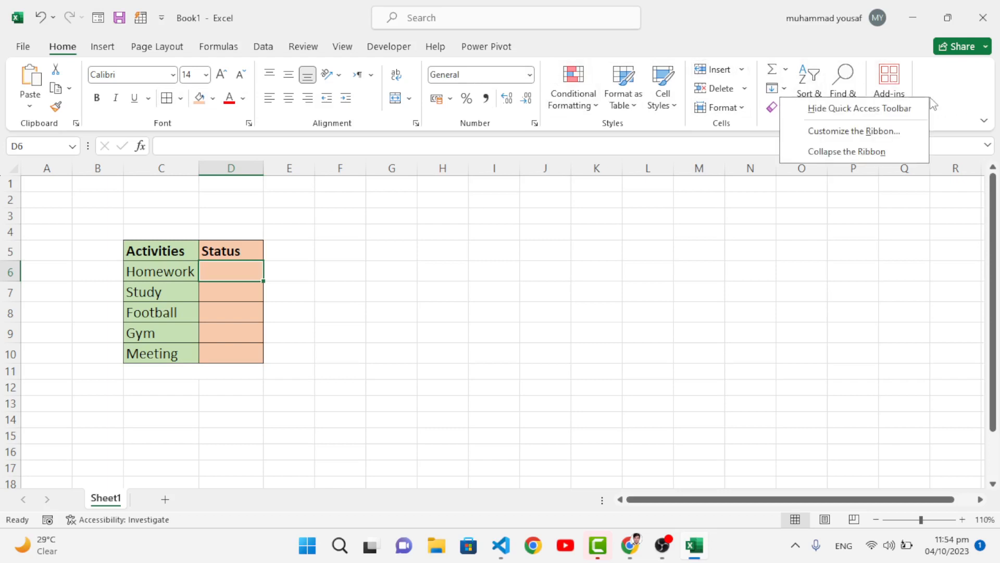
left_click(845, 135)
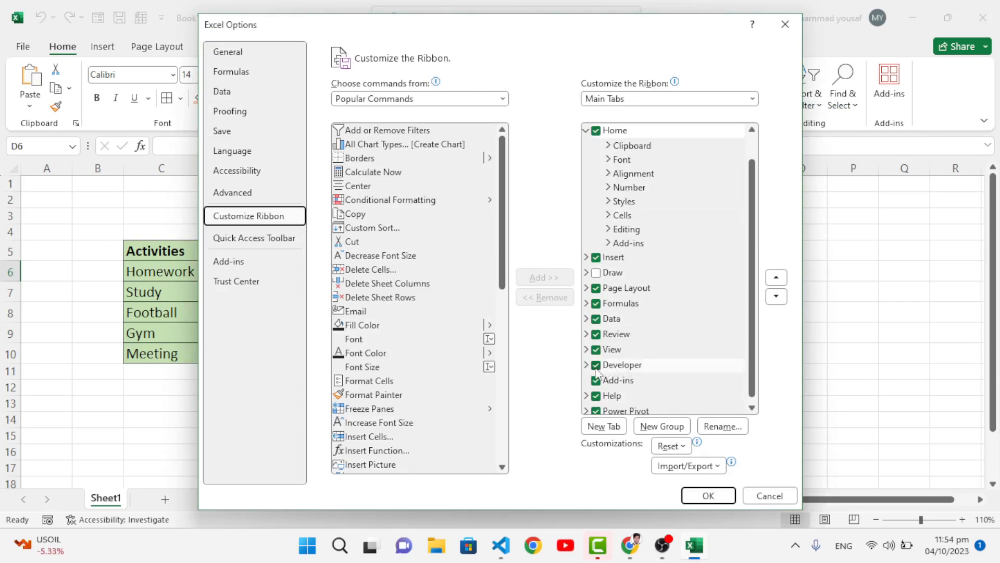
left_click(708, 495)
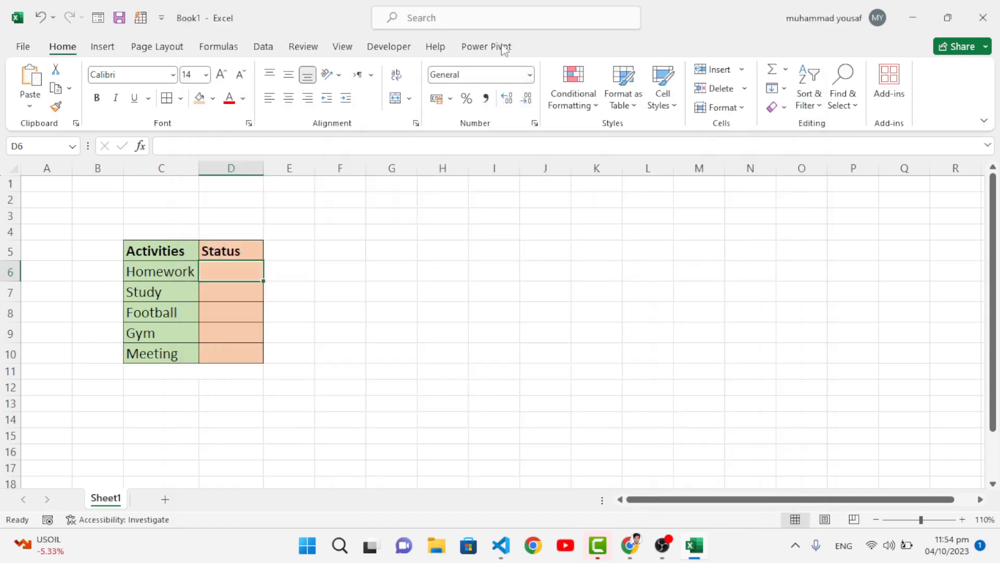
Insert a Check Box form control in the Homework status cell D6, sized to fit the cell
left_click(398, 48)
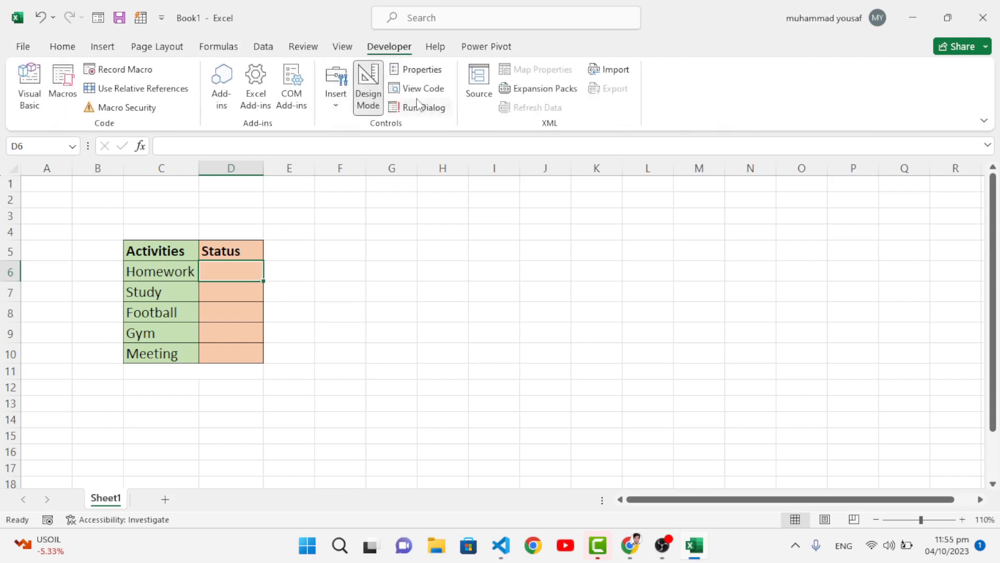
left_click(336, 99)
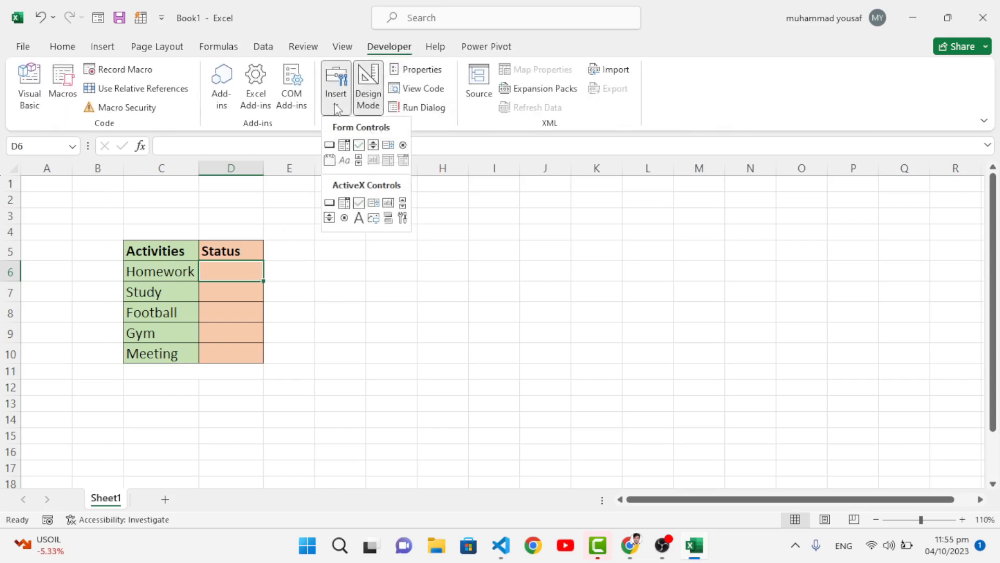
left_click(359, 145)
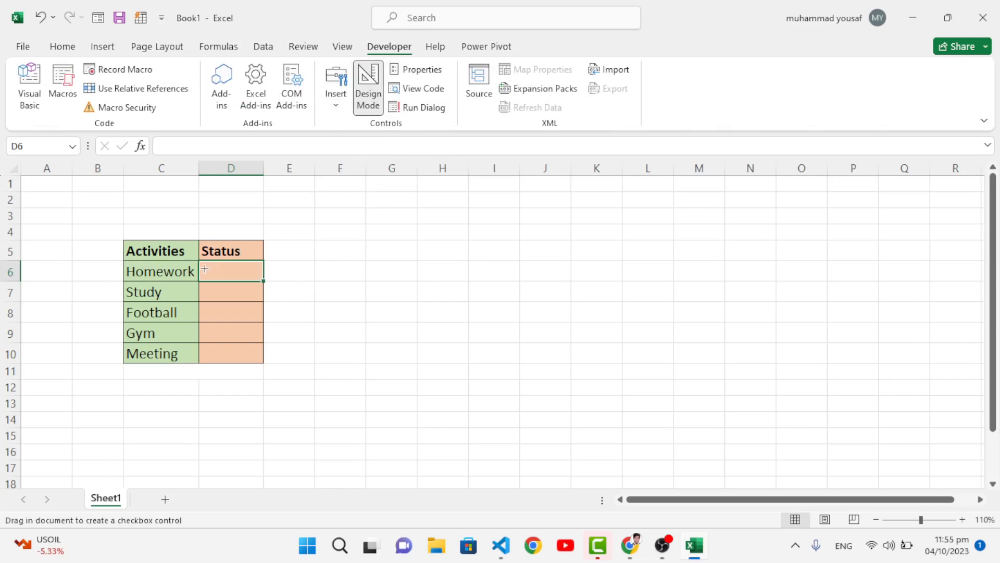
left_click_drag(204, 264, 265, 282)
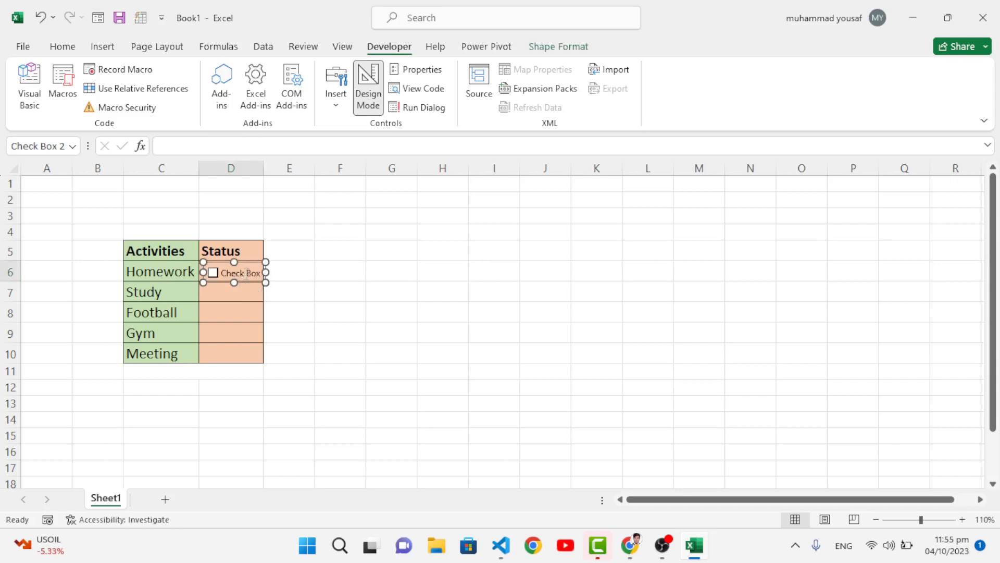
Change the label of the Homework check box to State
left_click(247, 273)
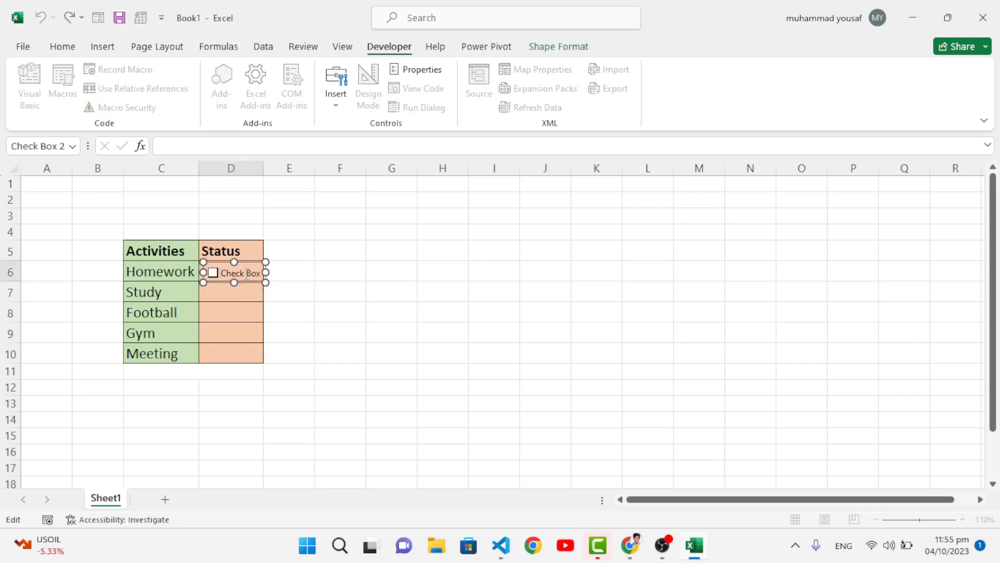
key("Delete")
key("Delete")
key("Delete")
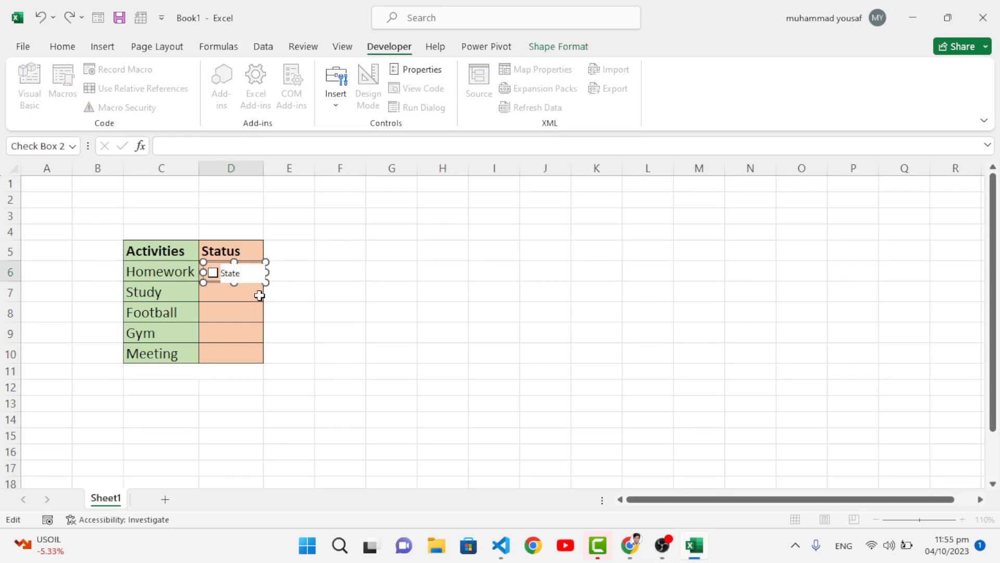
left_click(255, 292)
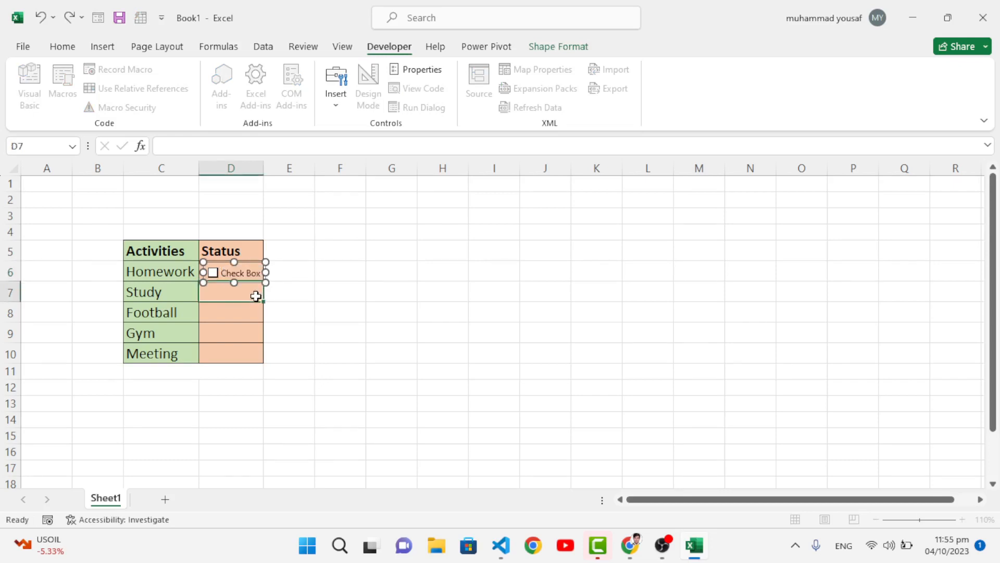
Set the Homework check box's height to 0.84 cm and its width to 2.24 cm in its format settings
left_click(240, 273)
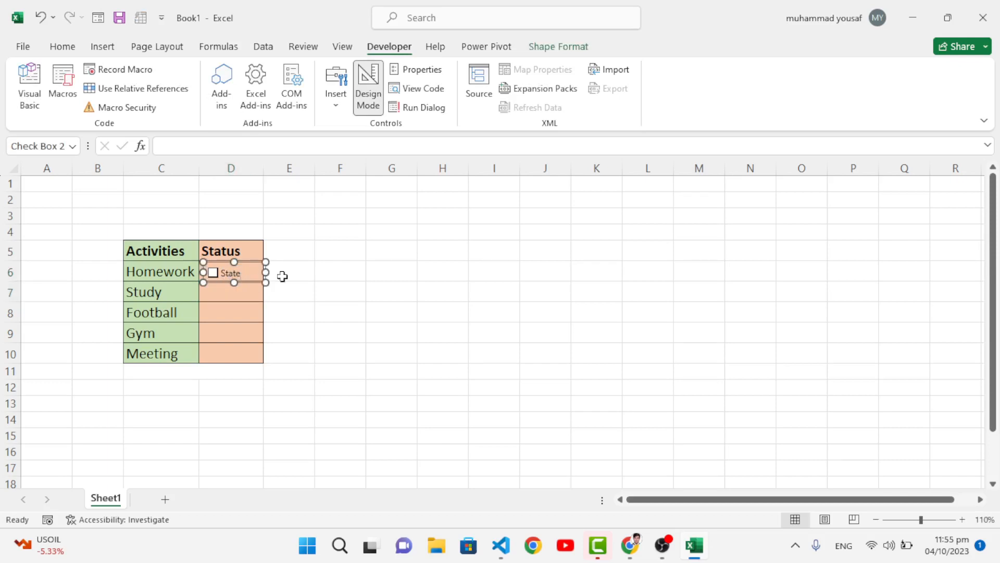
right_click(244, 278)
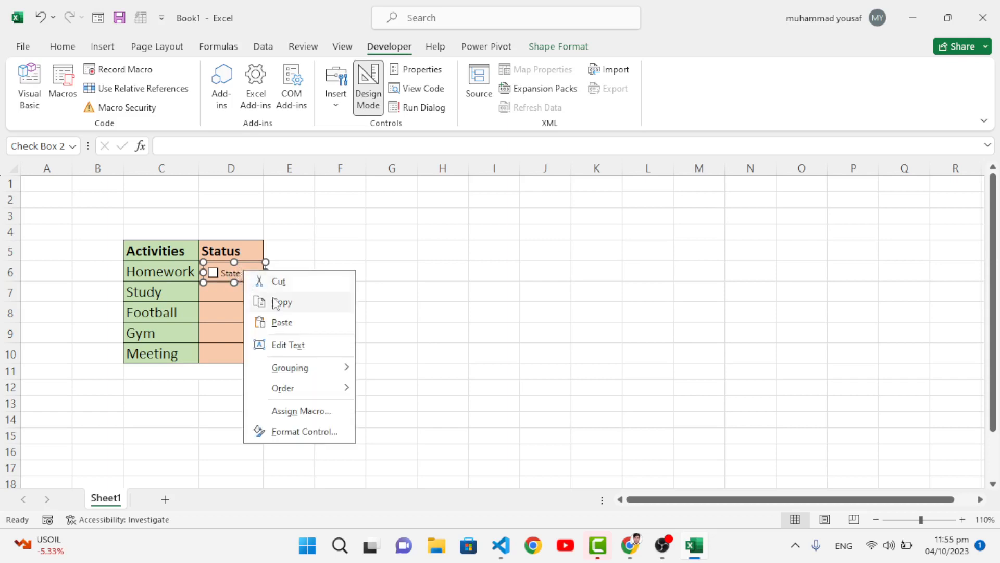
left_click(308, 432)
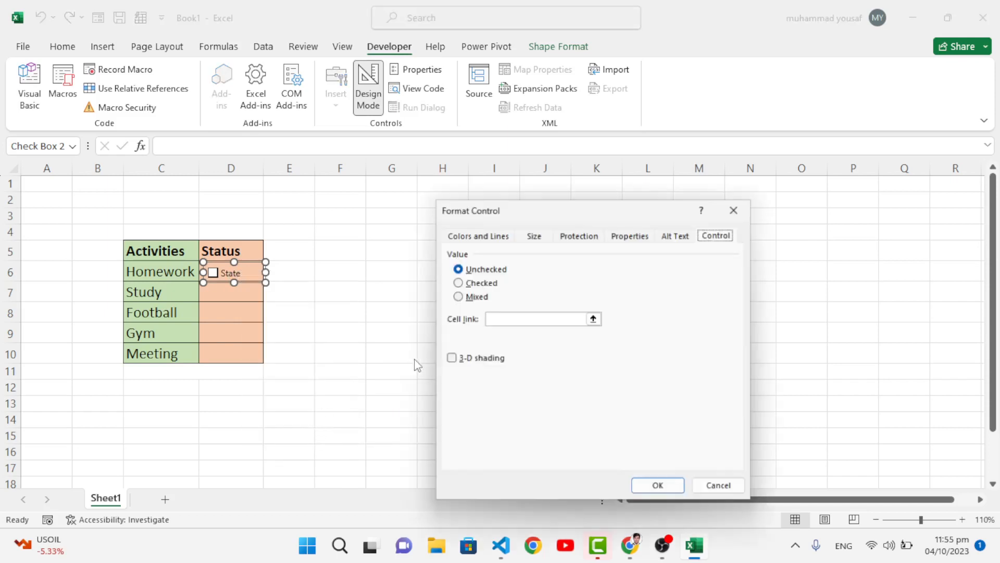
left_click(536, 235)
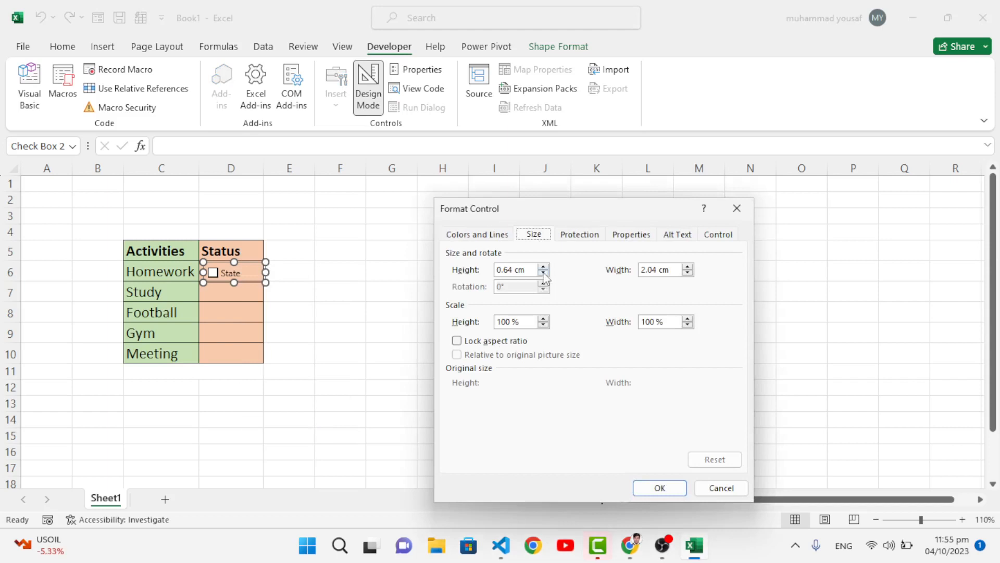
left_click(544, 267)
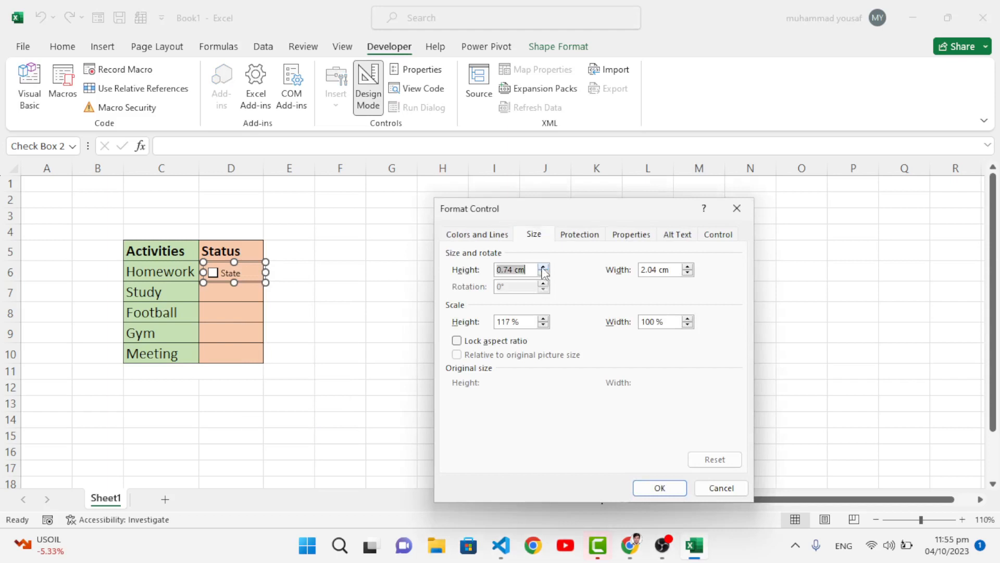
left_click(687, 267)
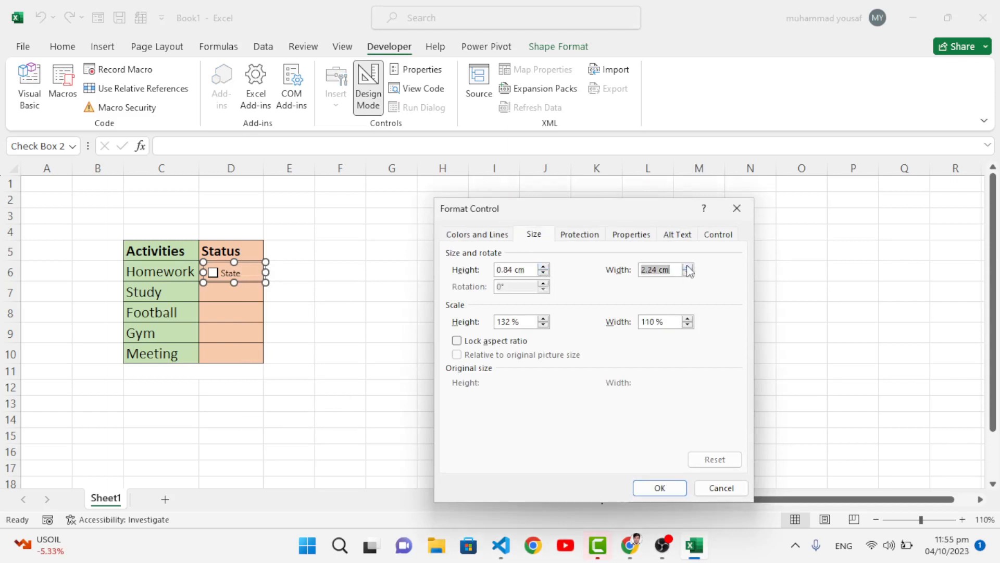
Link the Homework check box to cell $E$6 and move it up slightly to sit within cell D6
left_click(713, 239)
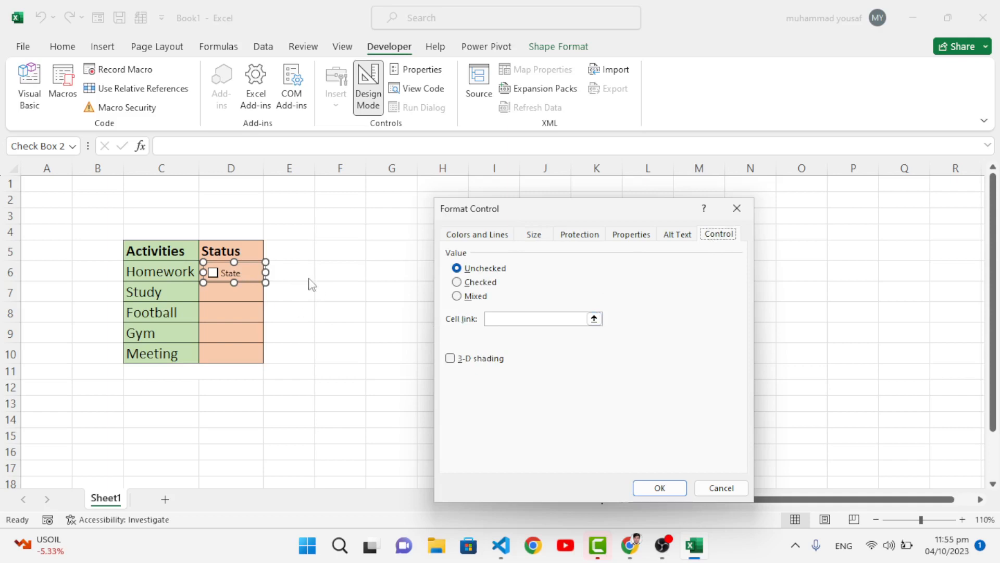
left_click(505, 318)
left_click(293, 272)
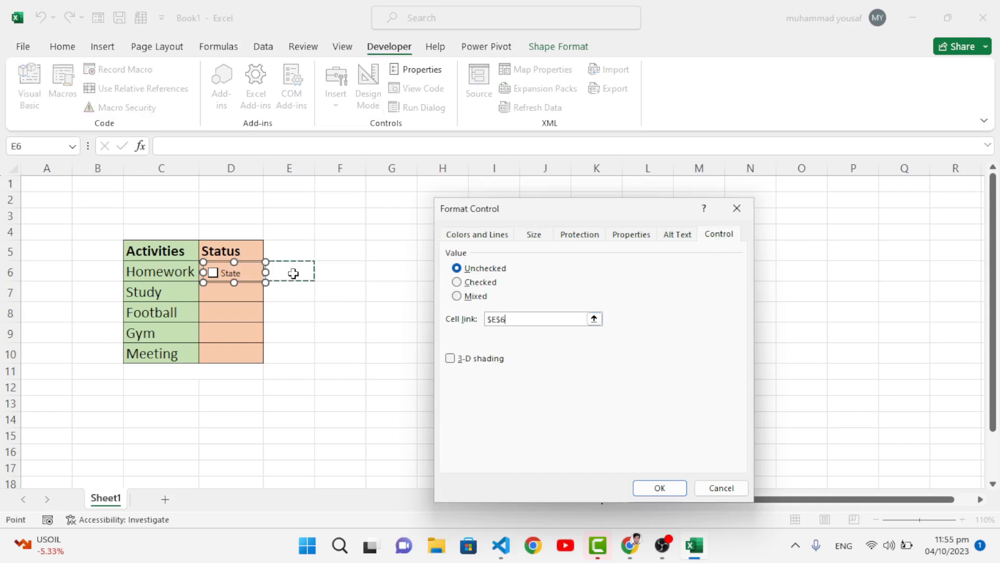
left_click(651, 488)
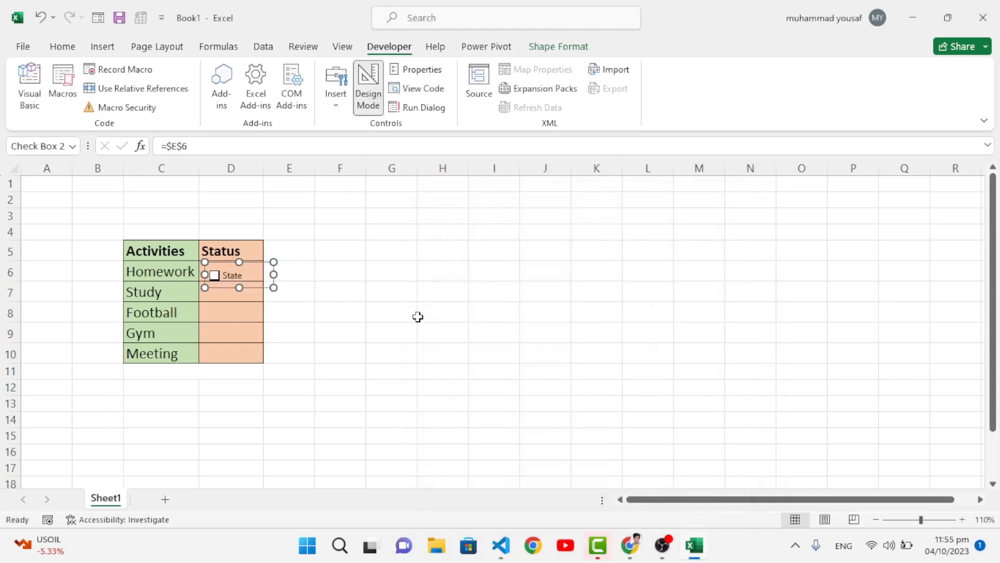
left_click_drag(253, 287, 255, 281)
left_click(327, 319)
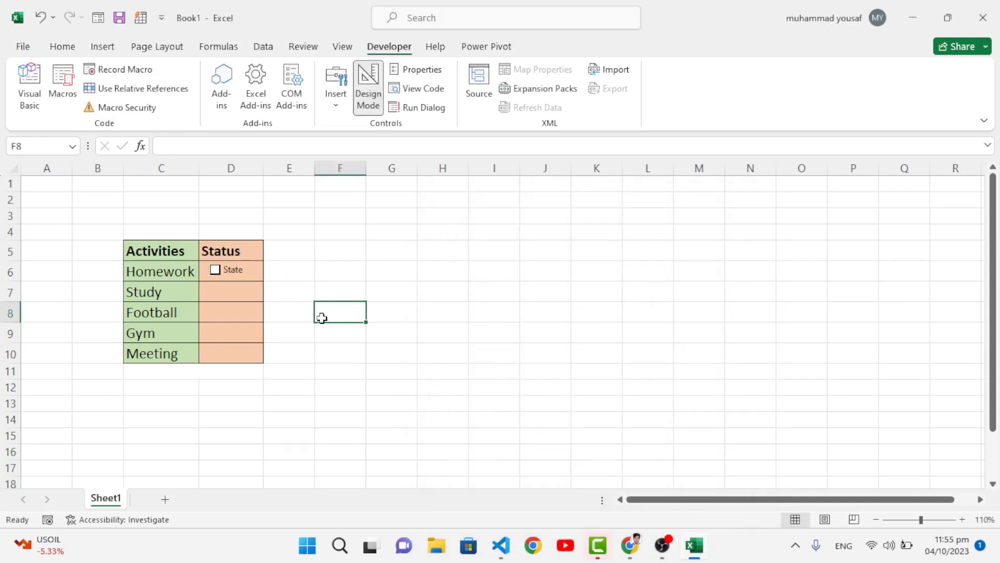
Toggle the Homework check box on and off to test its linked cell E6
left_click(215, 271)
left_click(215, 271)
left_click(215, 271)
left_click(215, 271)
Duplicate the Homework check box four times and move the last copy into the Meeting status cell D10
left_click(240, 279, "ctrl")
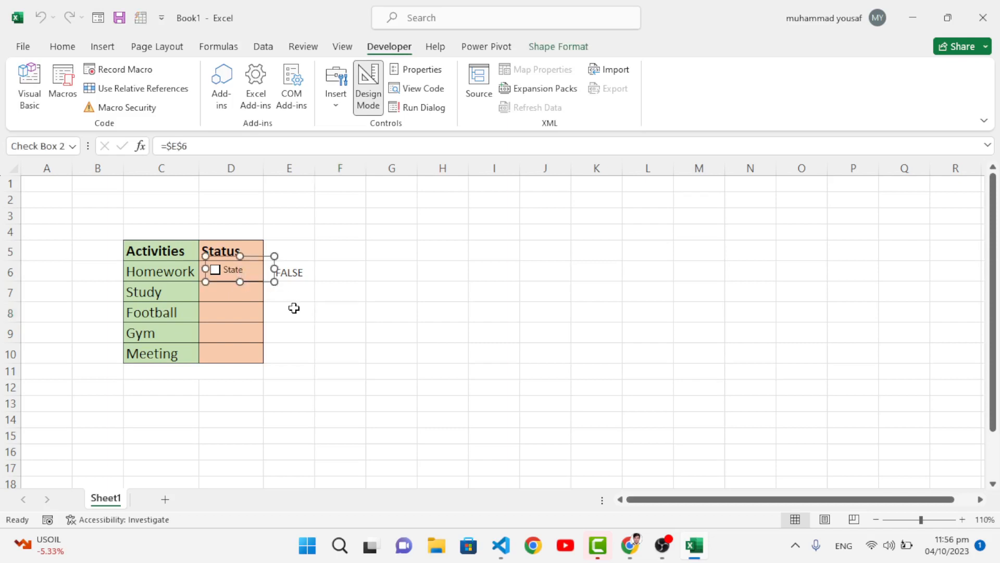
key("ctrl+d")
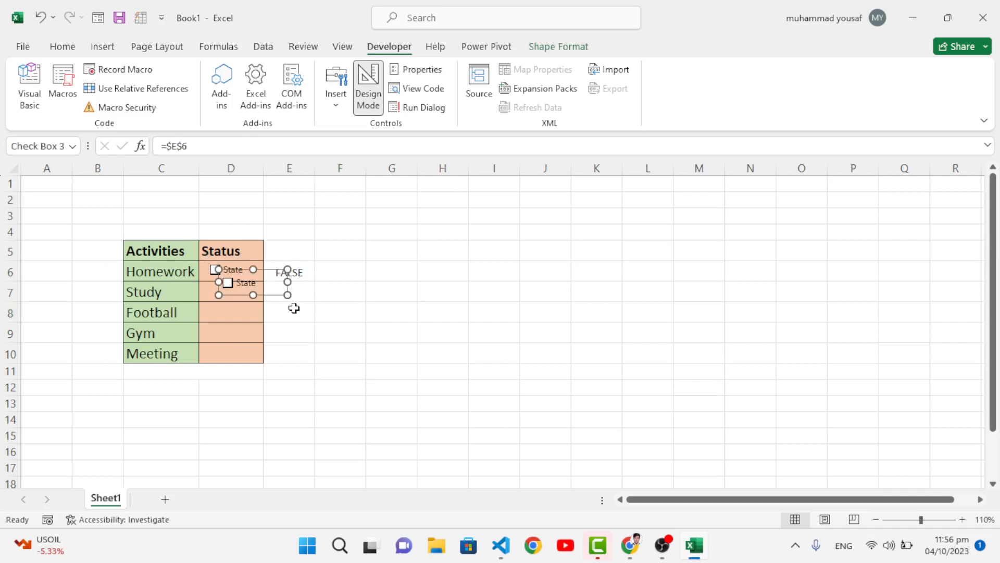
key("ctrl+d")
key("ctrl+d")
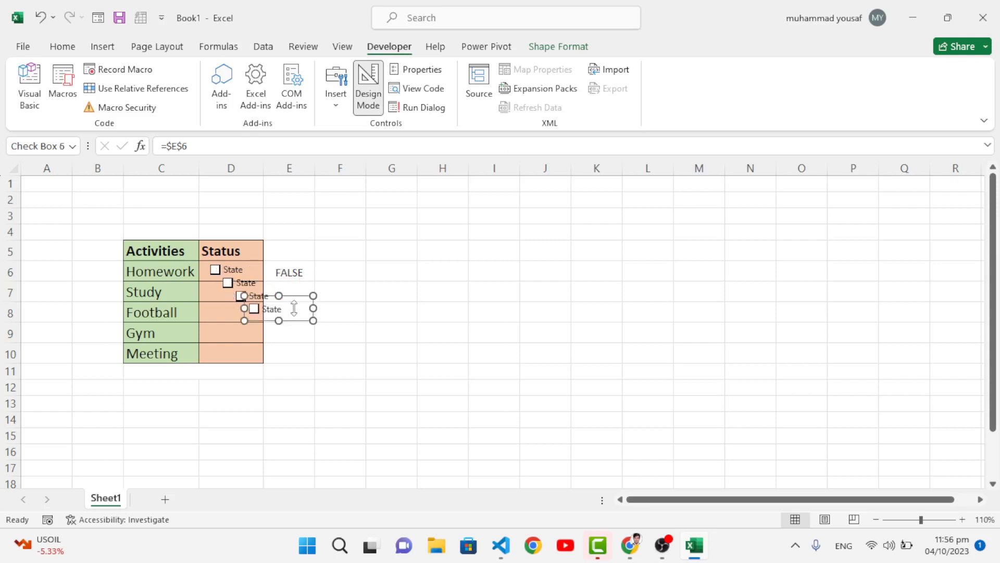
left_click_drag(295, 319, 255, 367)
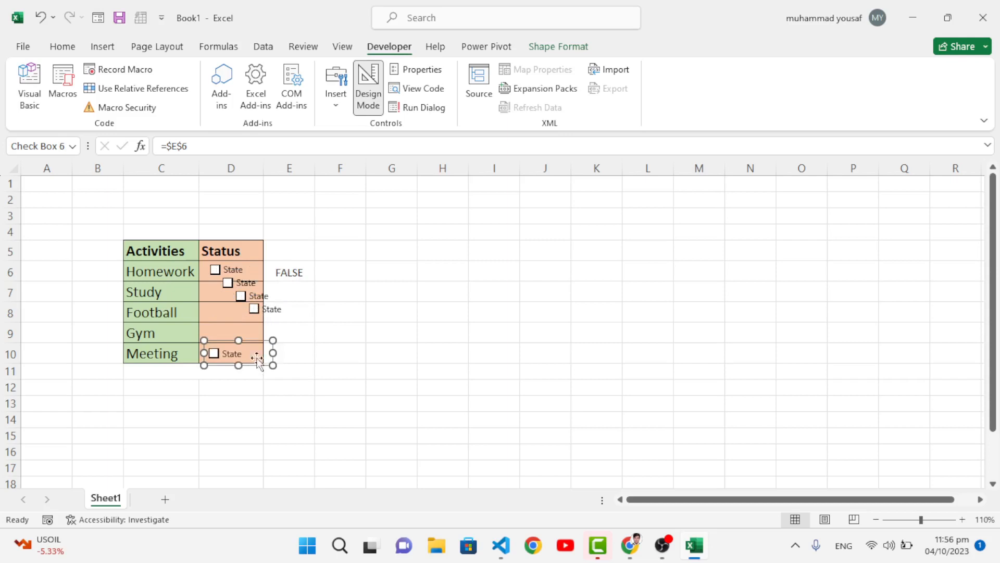
Move the next check box copy into the Gym status cell D9
left_click(280, 314, "ctrl")
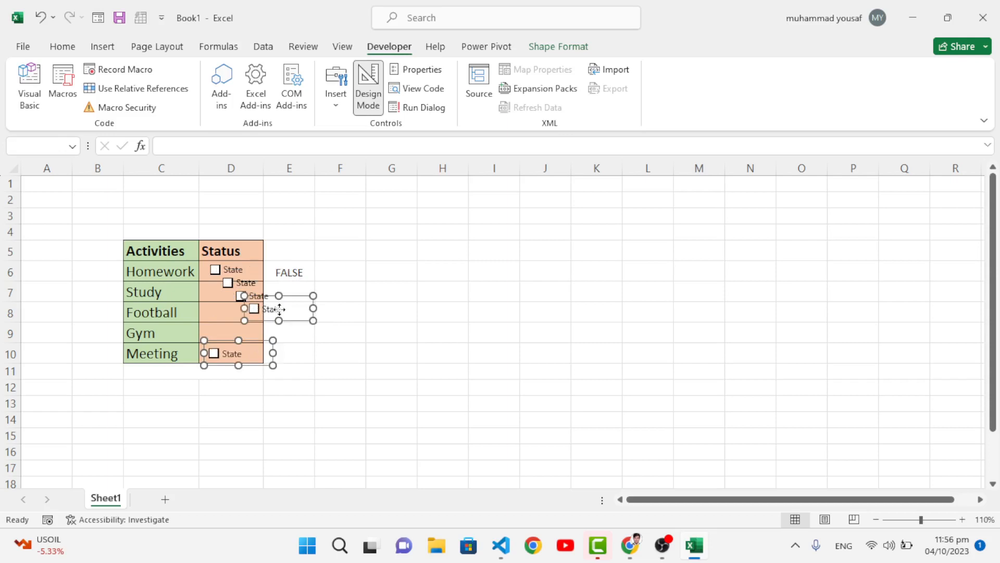
left_click(296, 331)
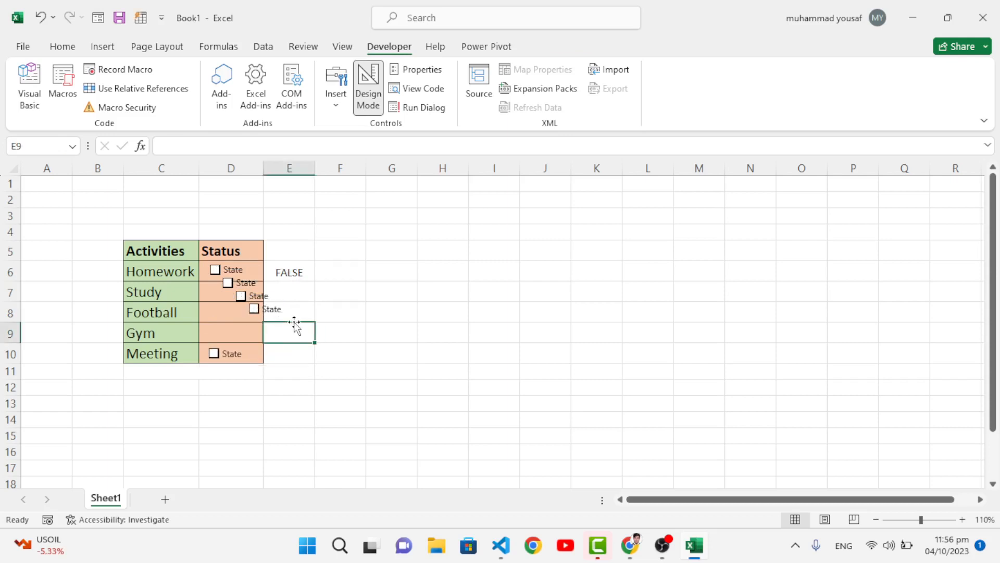
left_click(290, 320, "ctrl")
left_click_drag(291, 317, 250, 339)
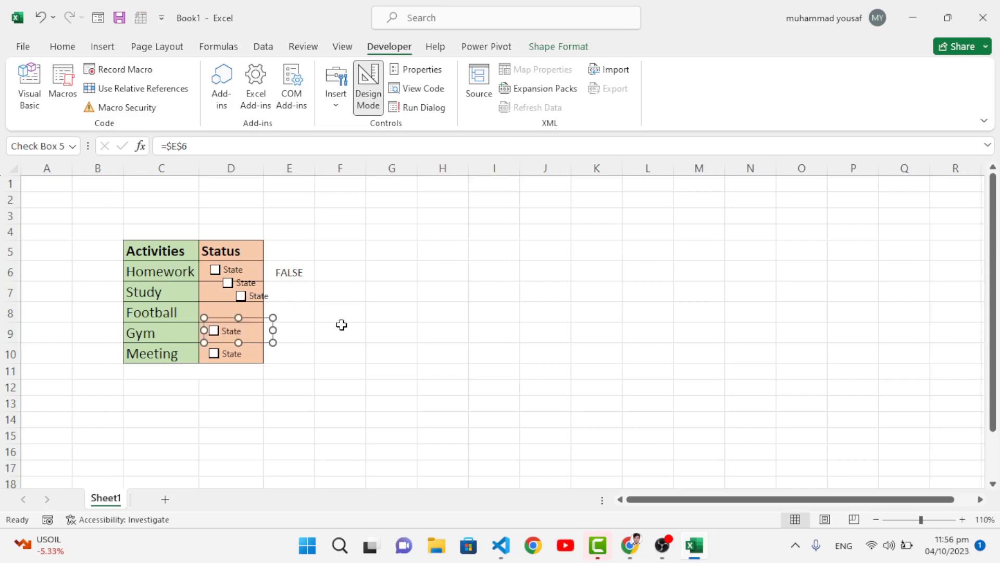
left_click(336, 328)
Move the remaining two check box copies into the Football and Study status cells D8 and D7
left_click(266, 293, "ctrl")
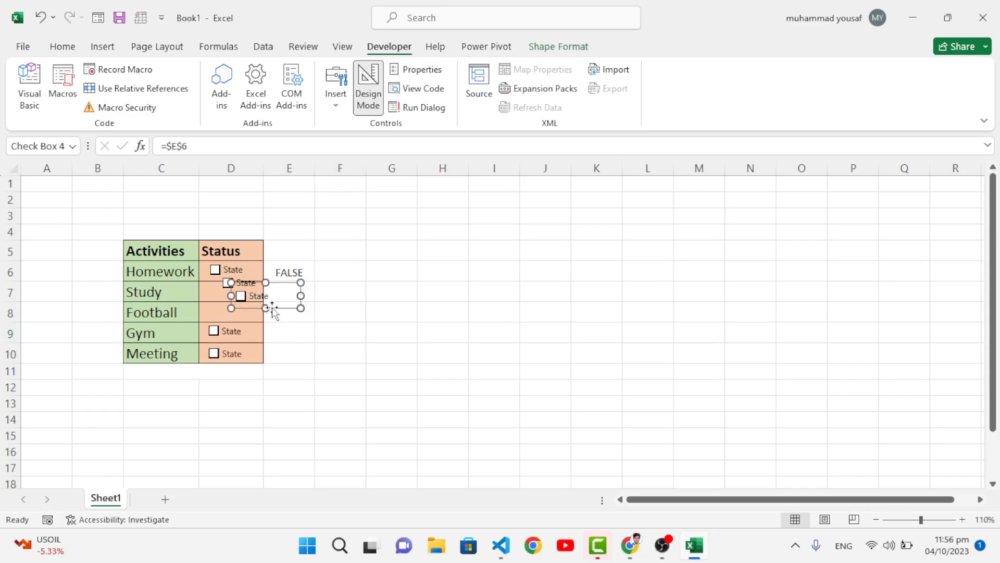
mouse_move(268, 306)
left_mouse_down()
mouse_move(250, 331)
mouse_move(249, 302)
left_mouse_up()
left_click(325, 310)
left_click(256, 292, "ctrl")
left_click(300, 304)
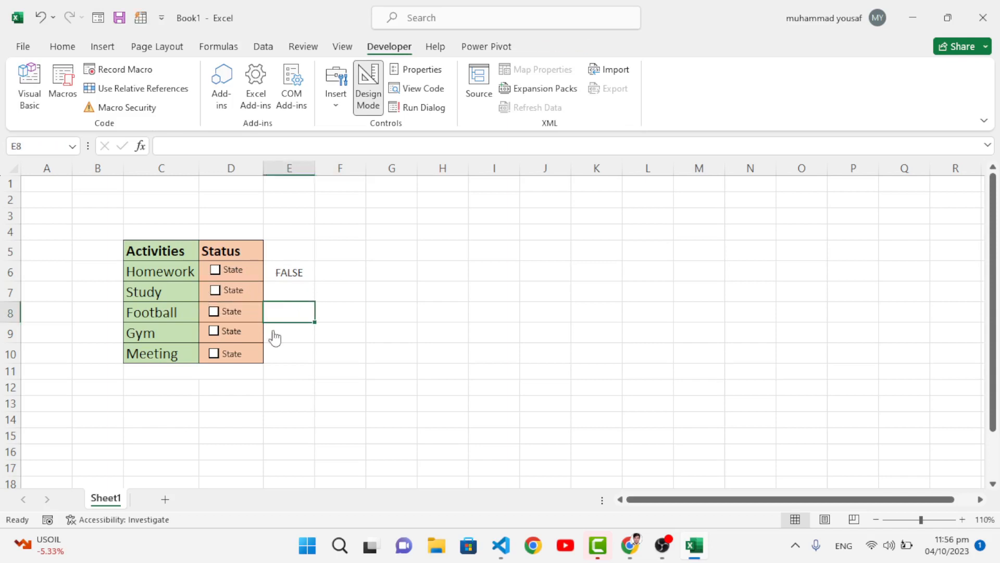
Link the Study check box to cell E7 through its Format Control settings
left_click(286, 291)
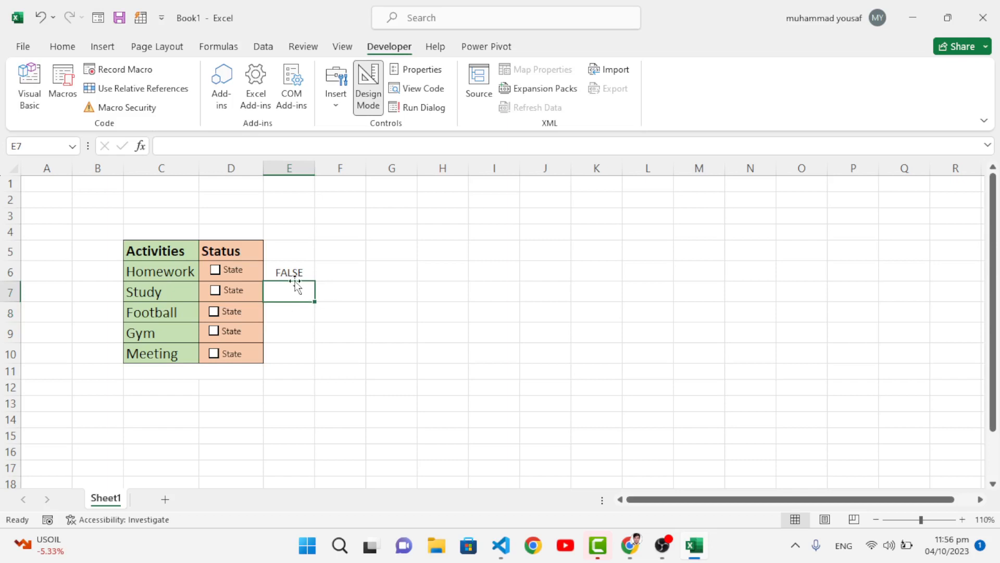
right_click(232, 294)
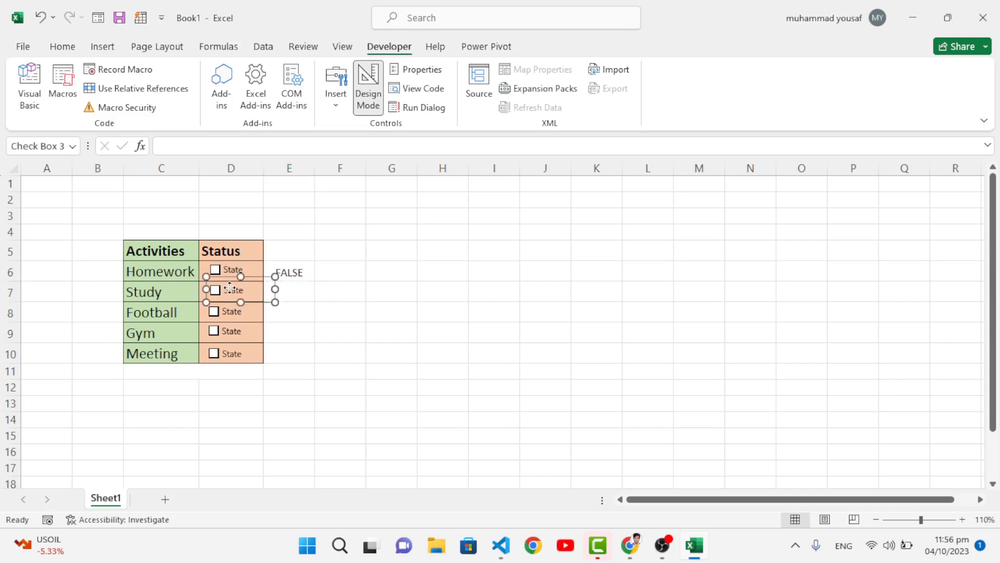
left_click(269, 451)
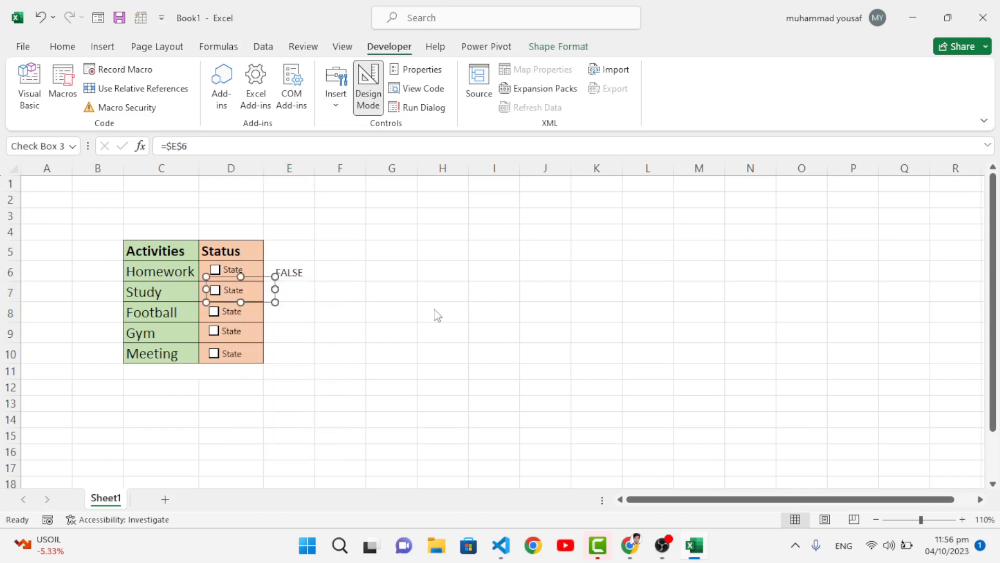
left_click(523, 319)
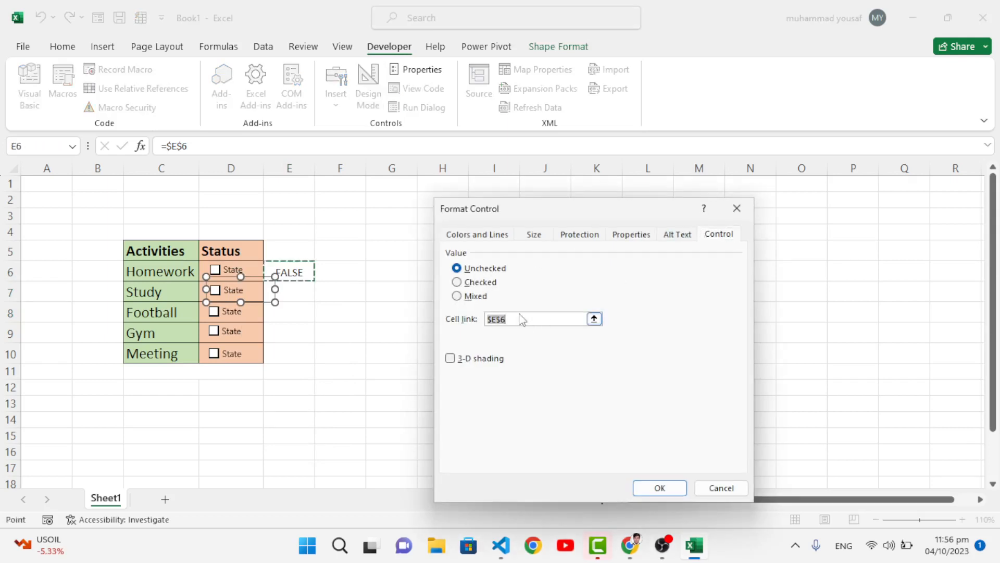
left_click(301, 297)
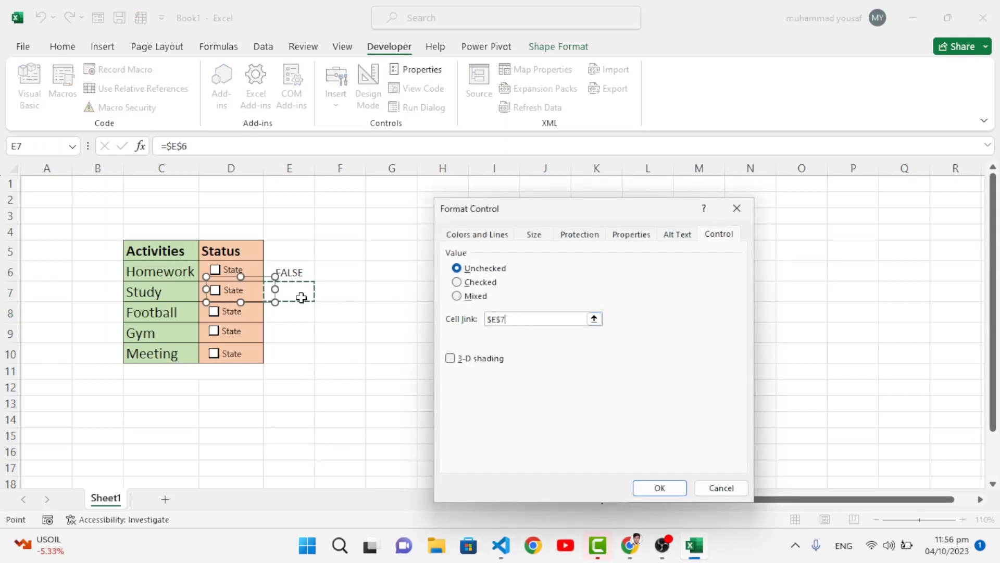
left_click(660, 487)
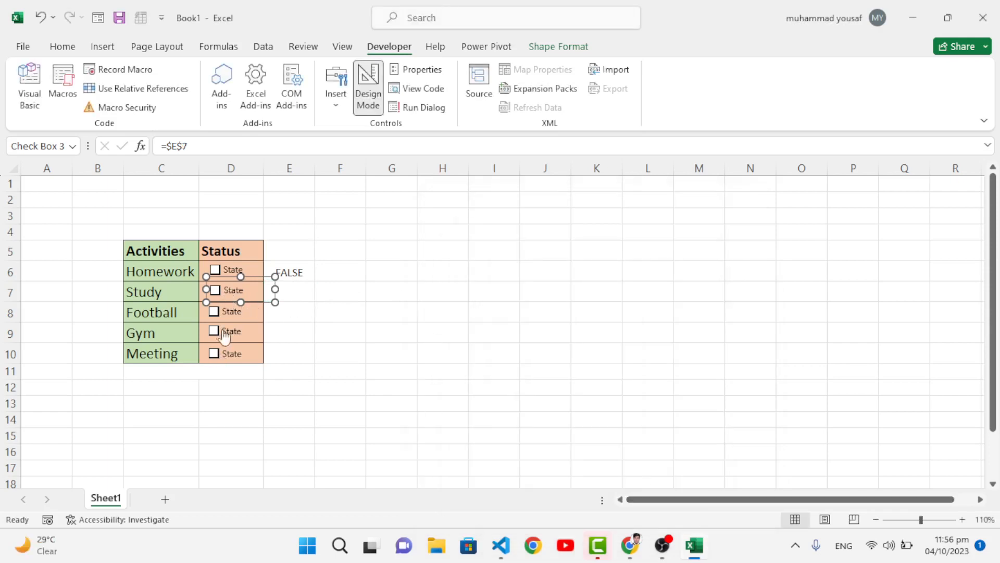
left_click(305, 315)
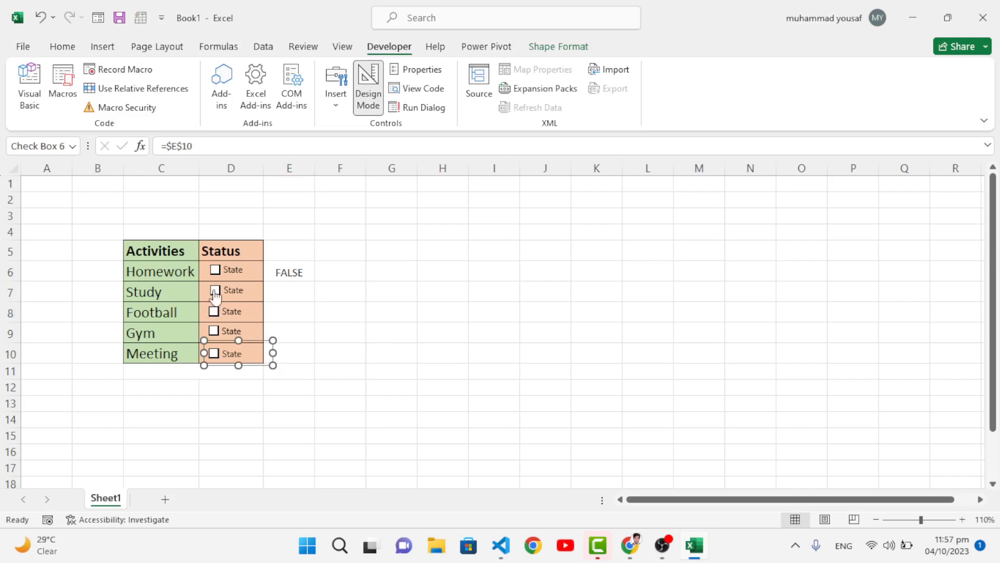
Tick the Study, Football, Gym and Meeting check boxes, and clear all of them again except Study
left_click(215, 290)
left_click(214, 312)
left_click(344, 350)
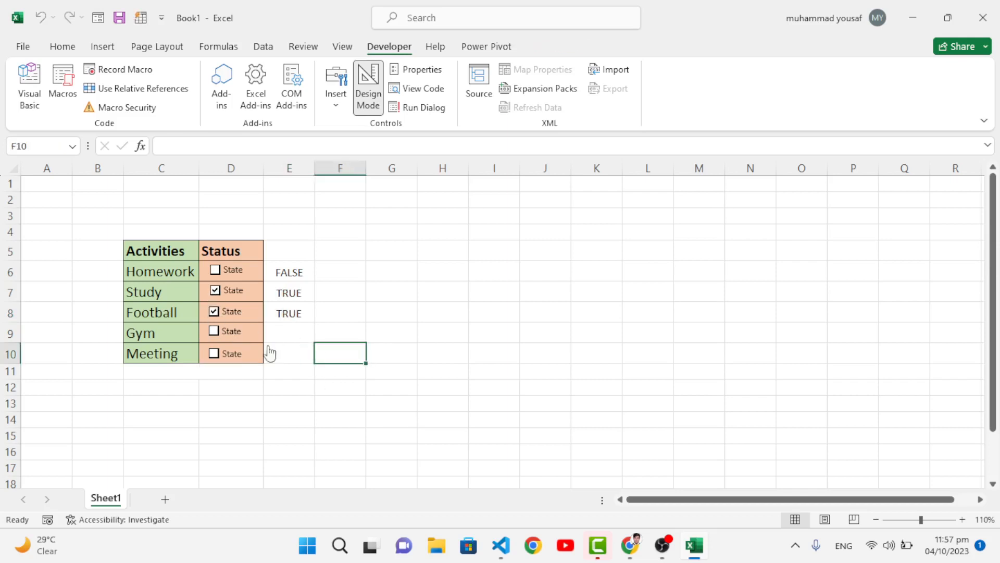
left_click(213, 332)
left_click(213, 354)
left_click(213, 354)
left_click(213, 331)
left_click(214, 311)
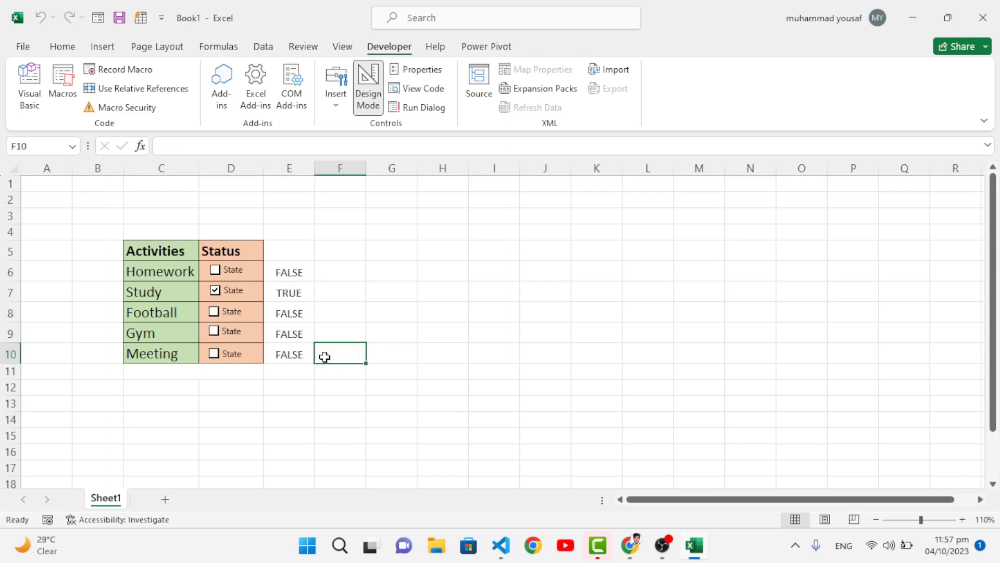
Enter the label Total in merged cell C11, directly below the activity table
left_click(288, 378)
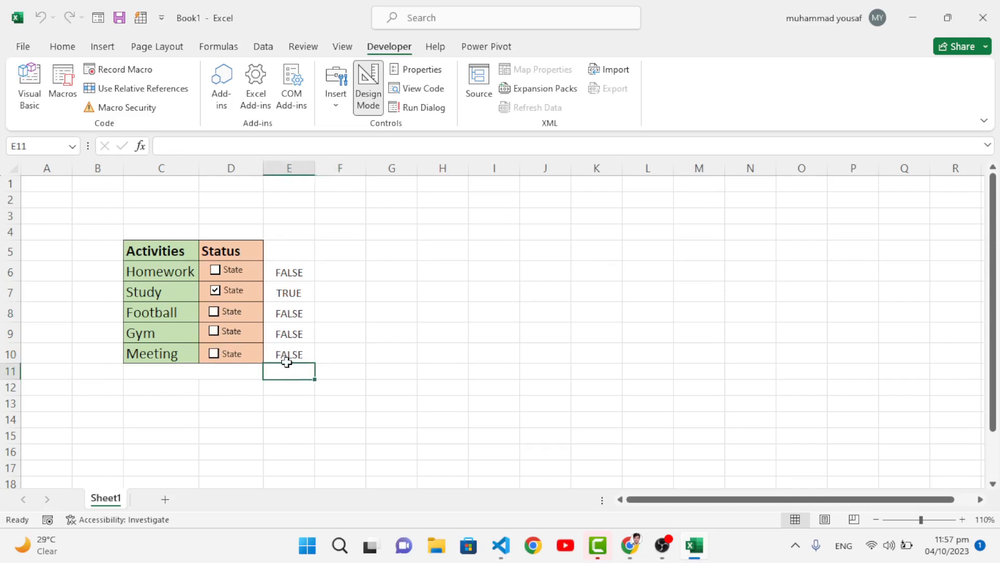
left_click(202, 373)
type("Total")
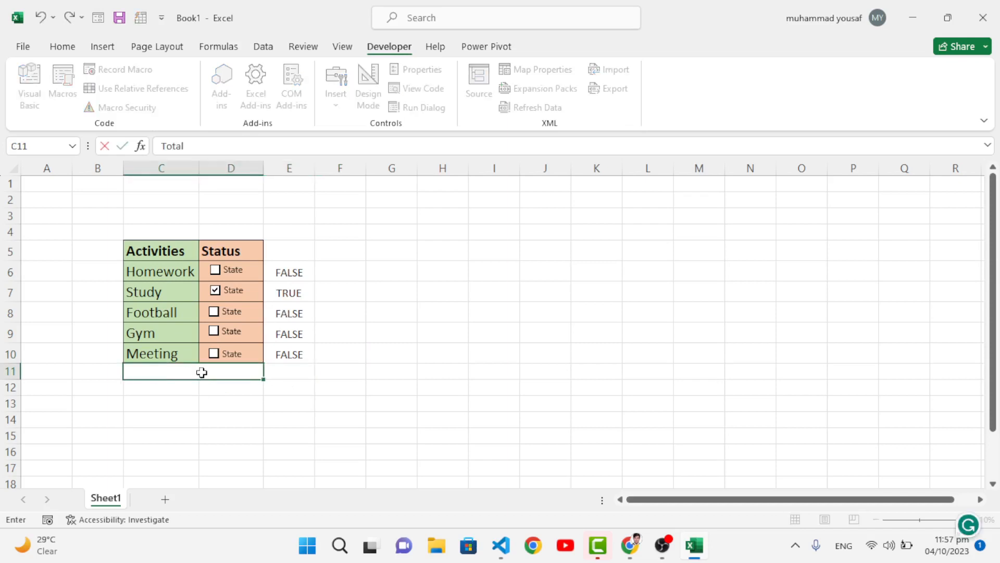
key("Tab")
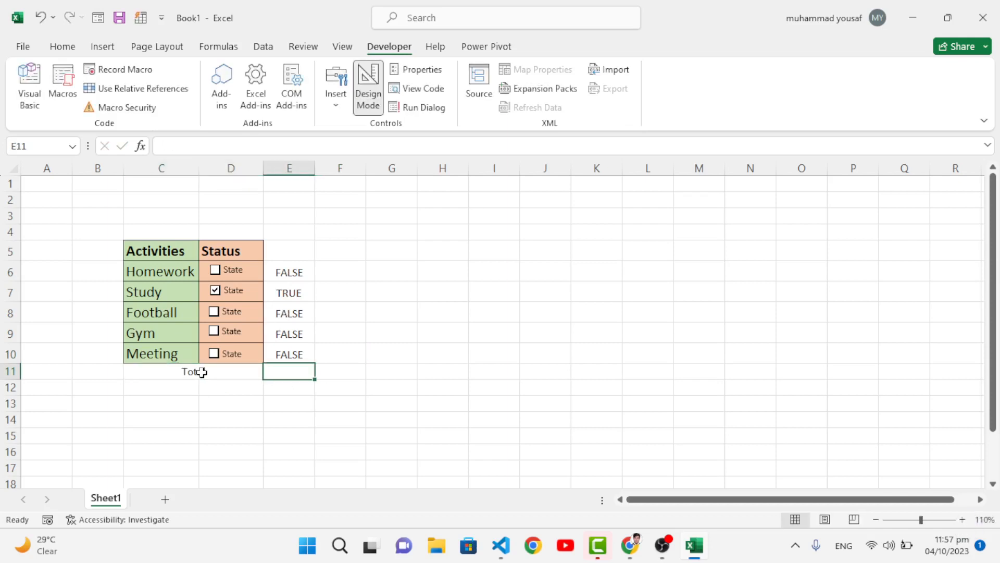
Enter the formula =COUNTIFS(E6:E10,"True") in cell E11 to count the completed activities
type("=count")
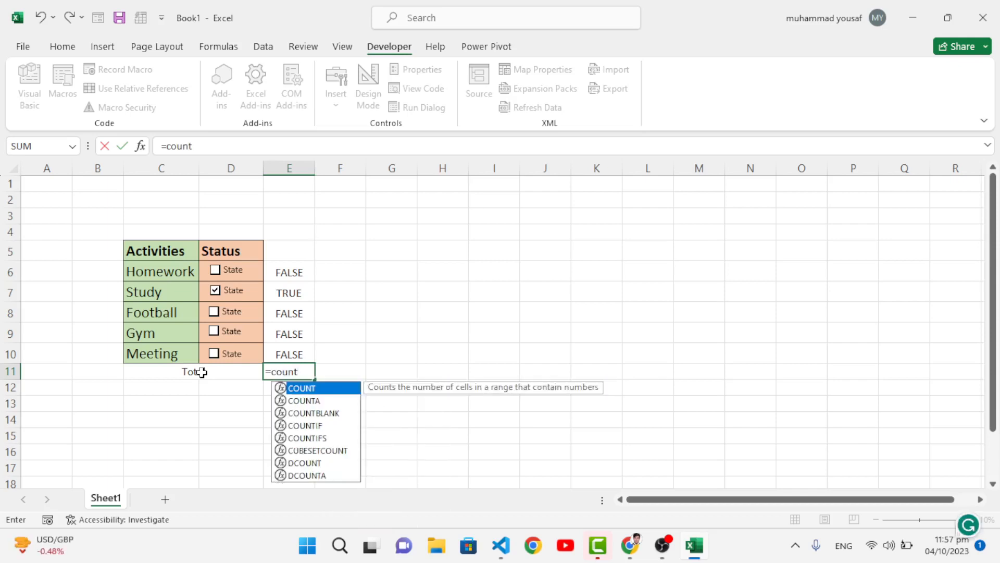
type("ifs")
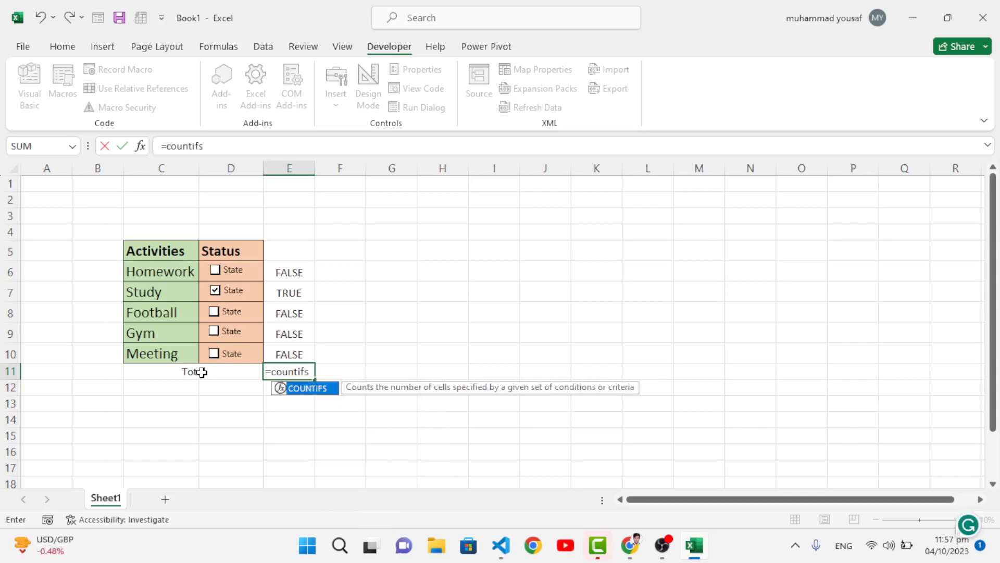
type("(")
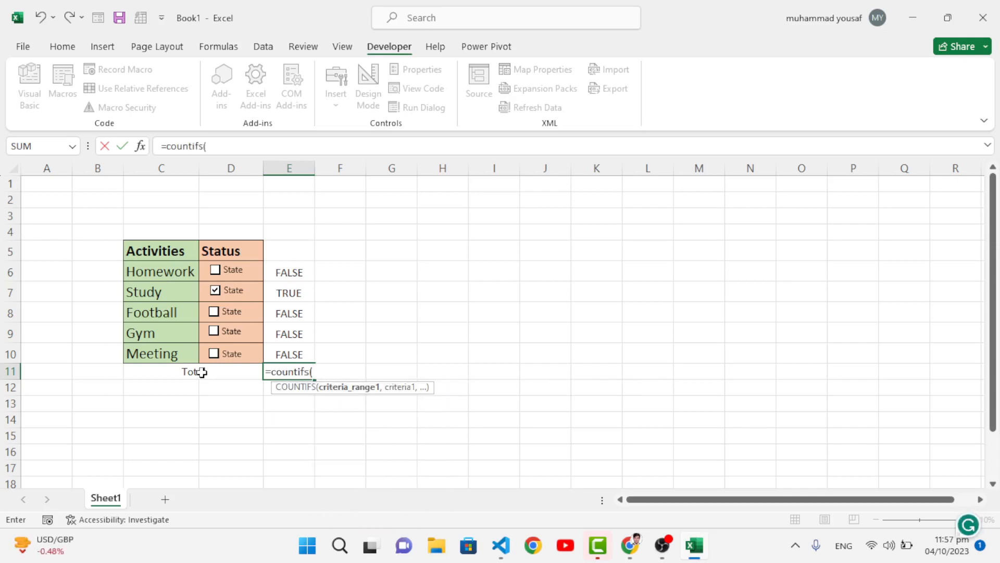
left_click_drag(288, 270, 297, 358)
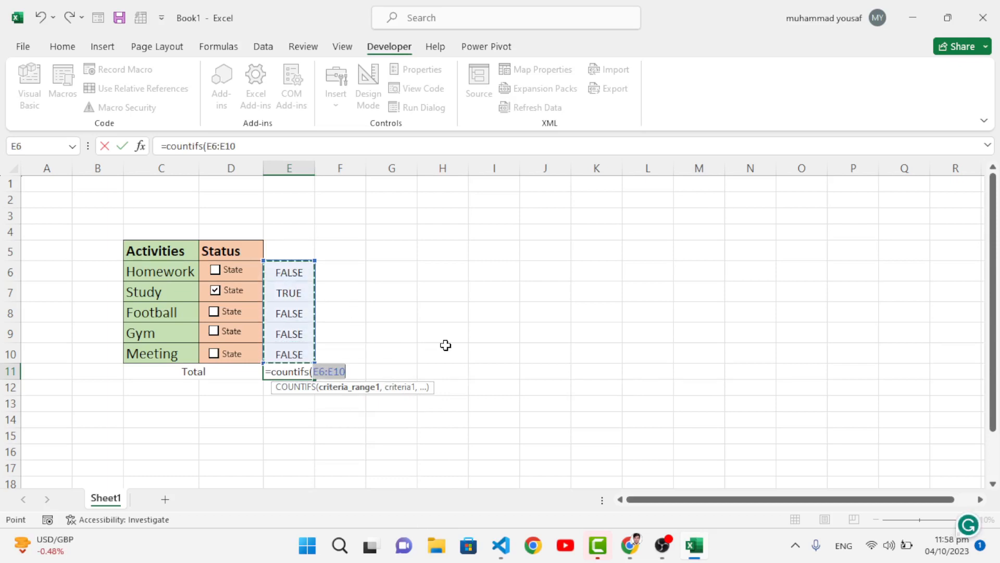
type(",\"True")
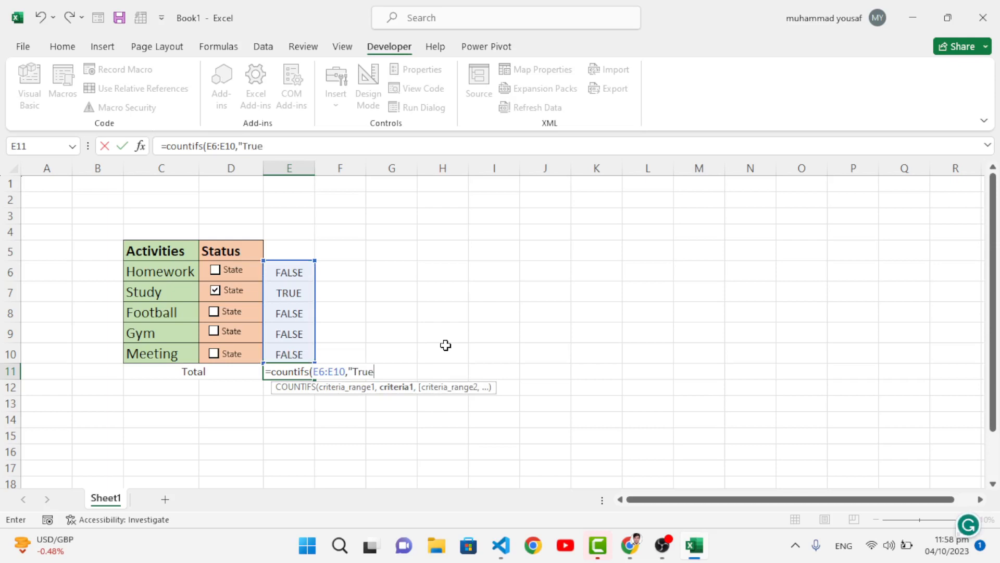
type("\")")
key("Return")
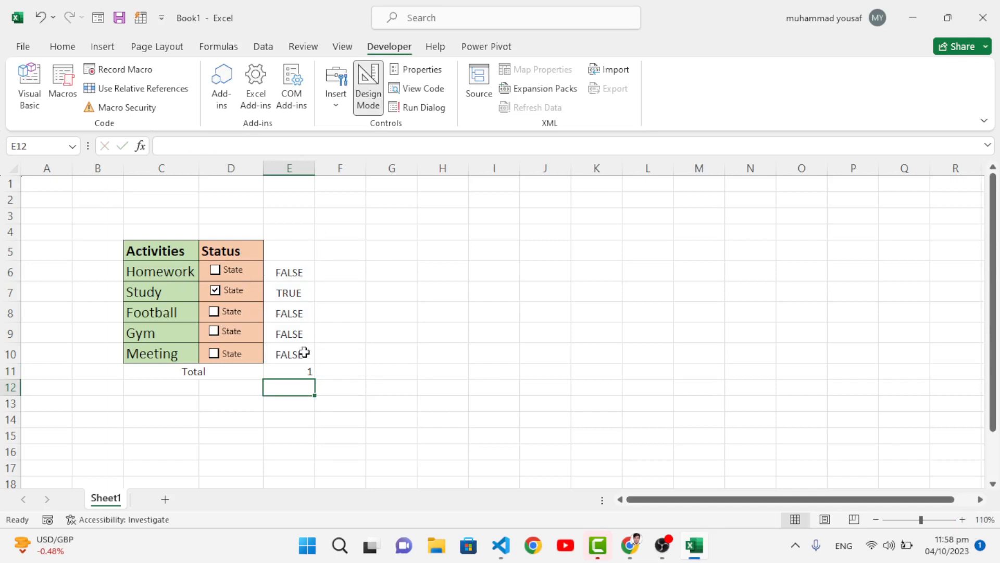
Tick the Football check box to test the total formula in E11
left_click(214, 313)
left_click(310, 372)
left_click(387, 391)
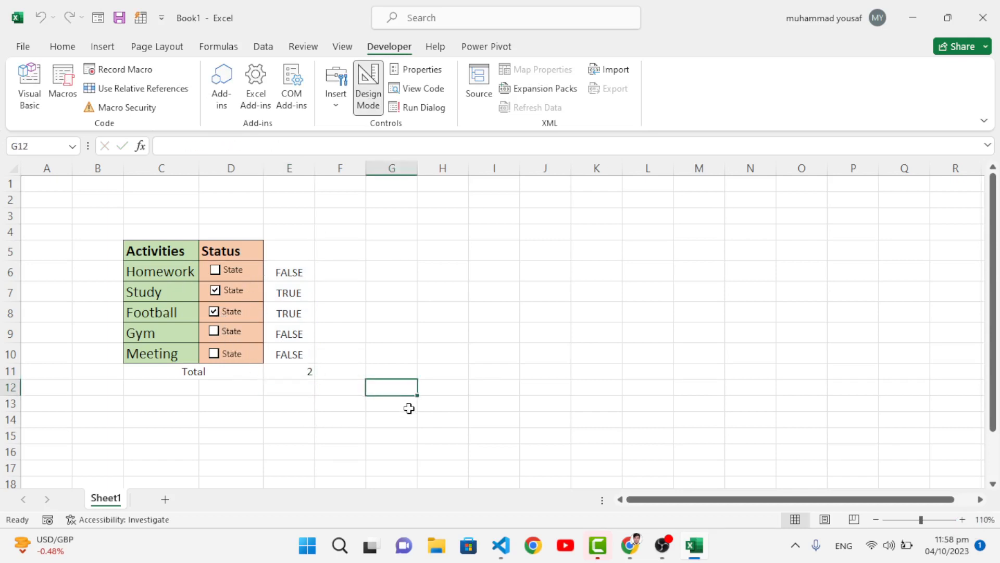